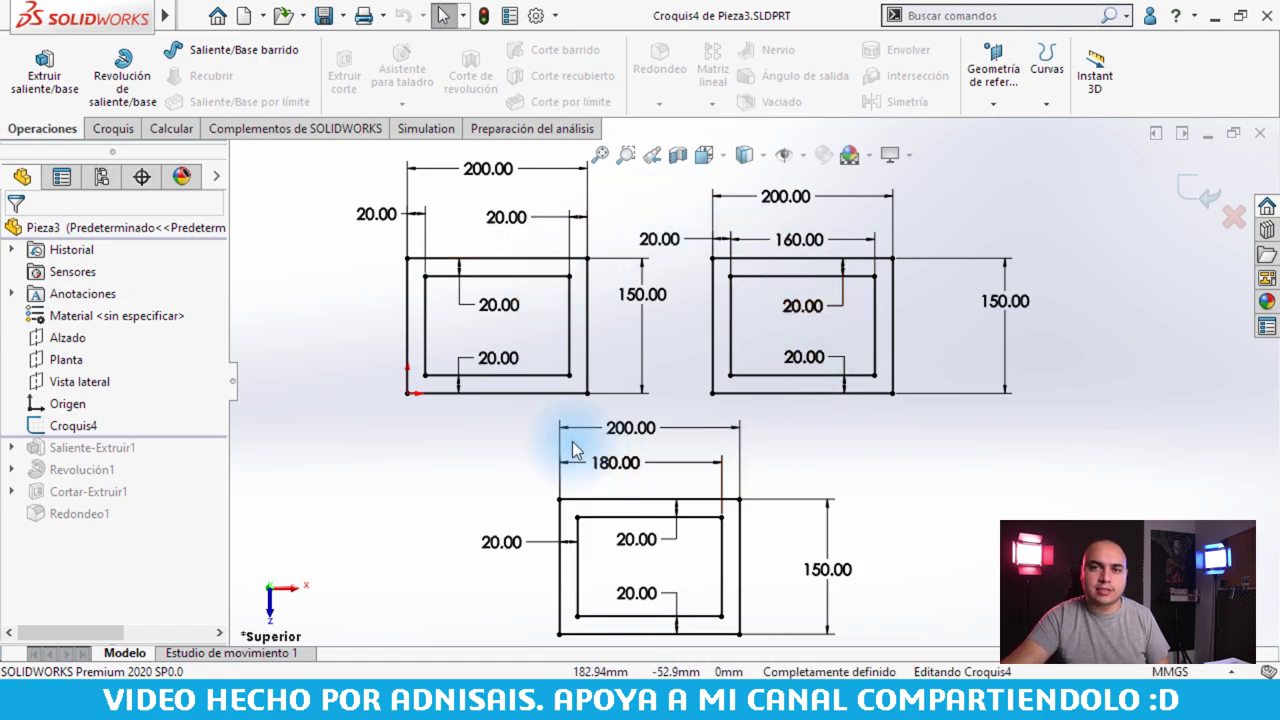
- Change the upper-left frame's overall width dimension from 200 to 220 mm
left_click(498, 219)
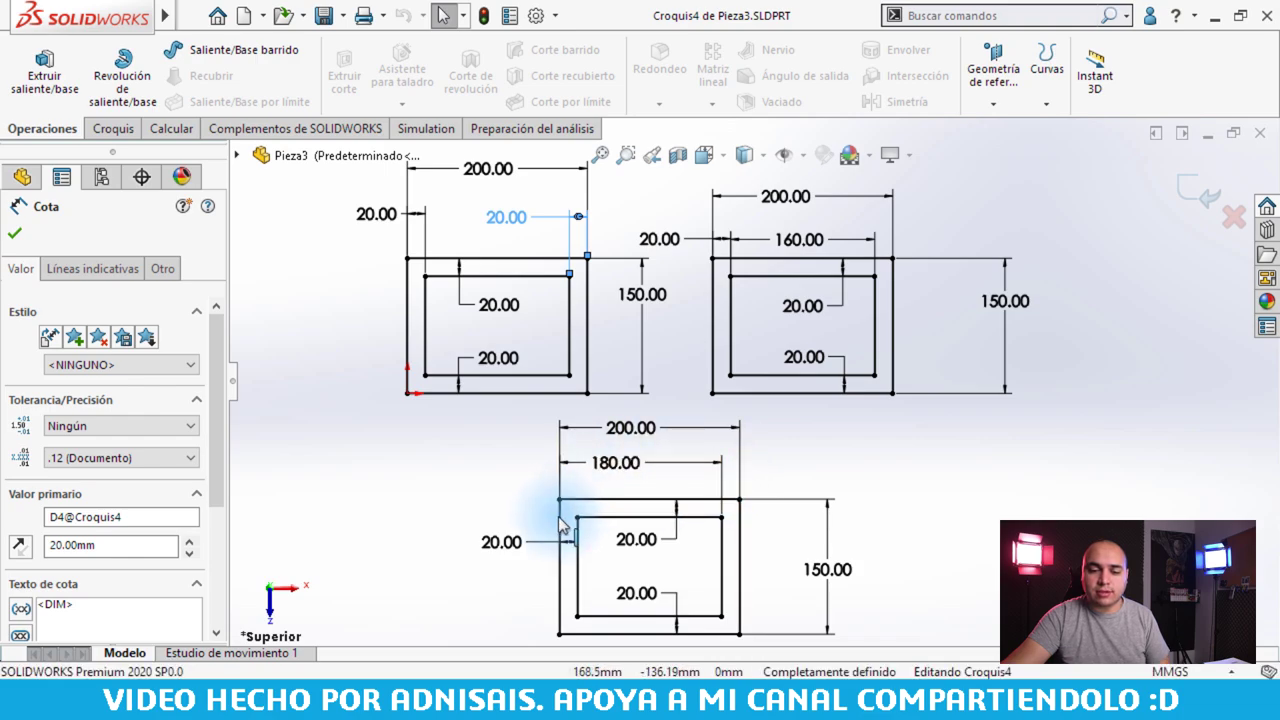
left_click(937, 495)
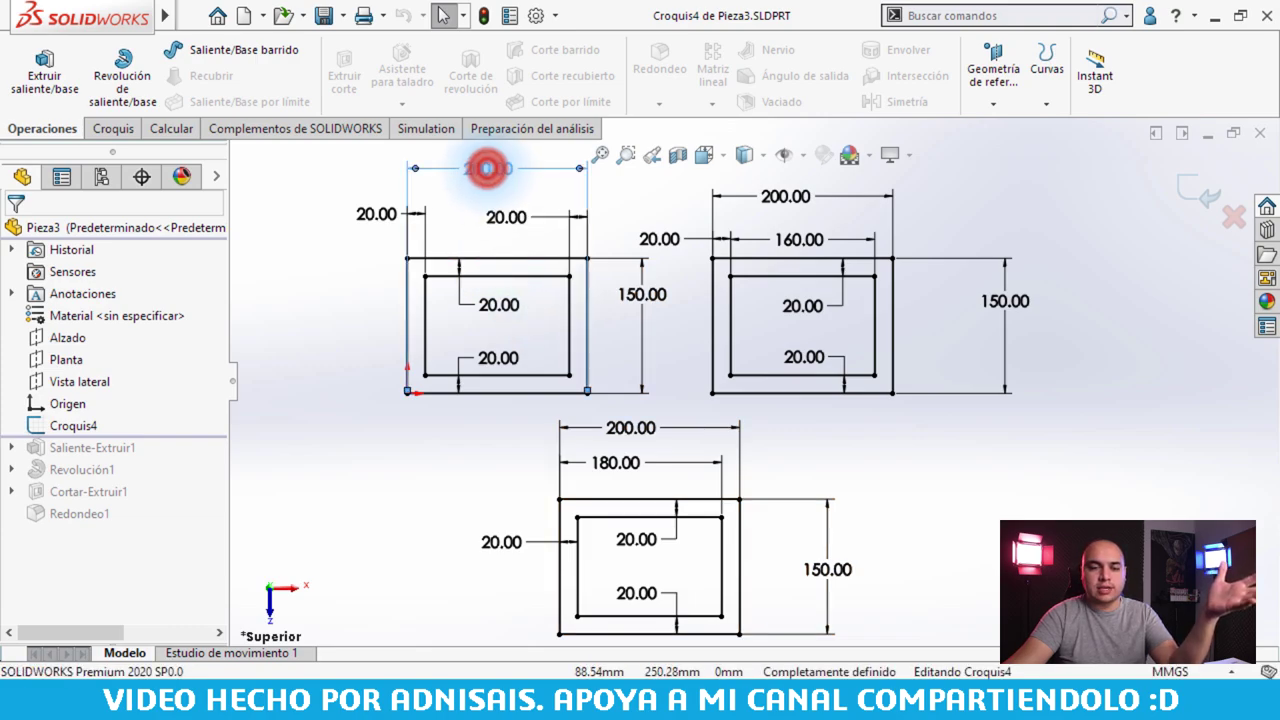
double_click(487, 170)
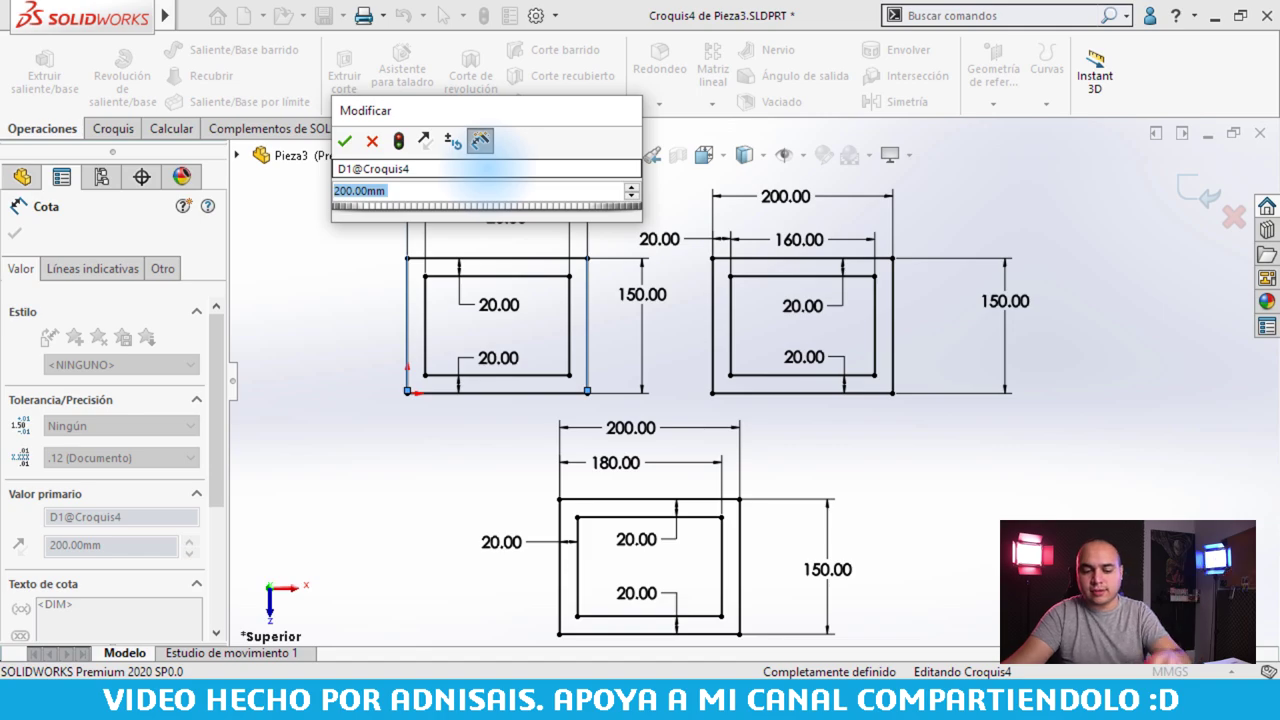
type("200")
key("Return")
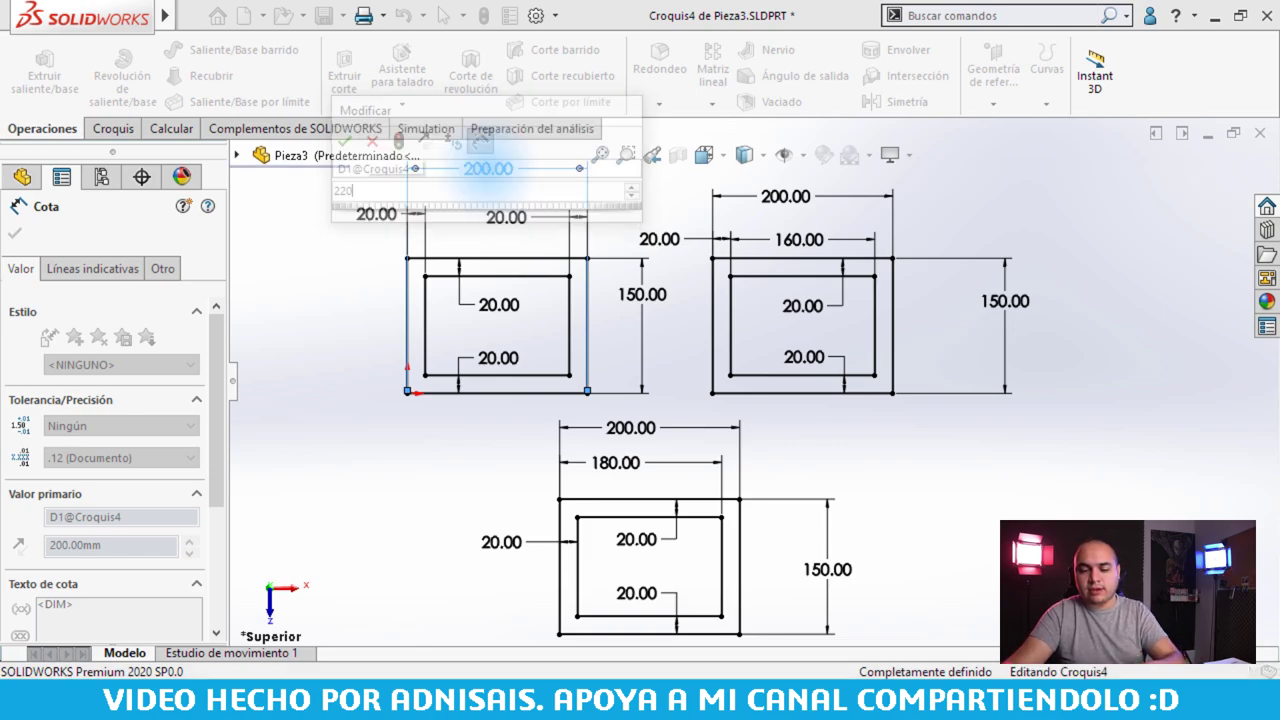
- Exit the sketch, then reopen Croquis4 for editing and select the 220.00 width
key("ctrl+b")
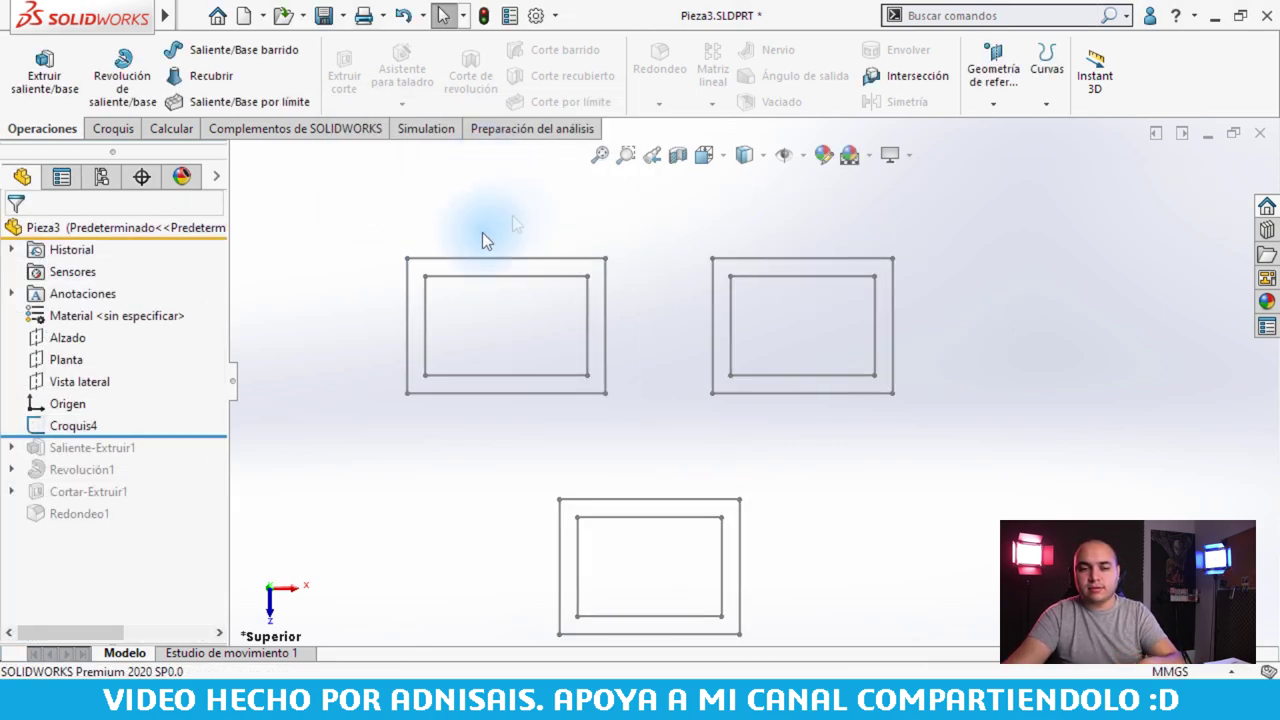
left_click(70, 425)
left_click(84, 357)
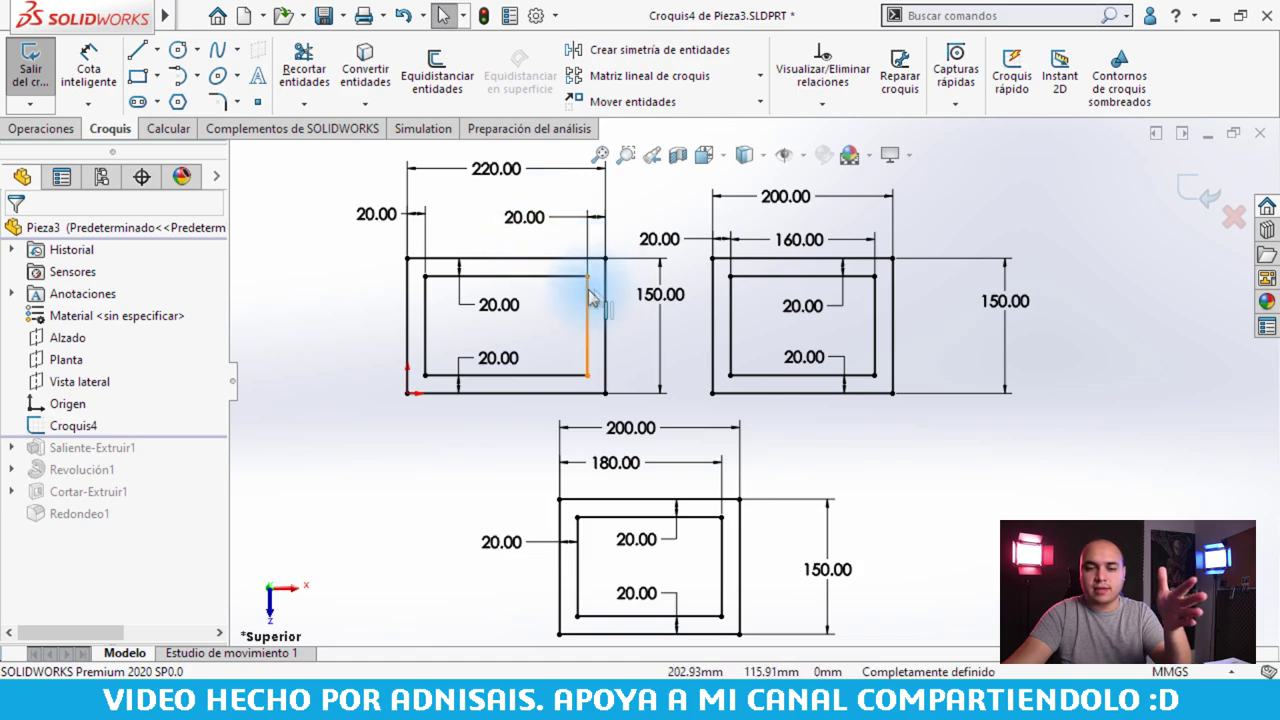
left_click(495, 168)
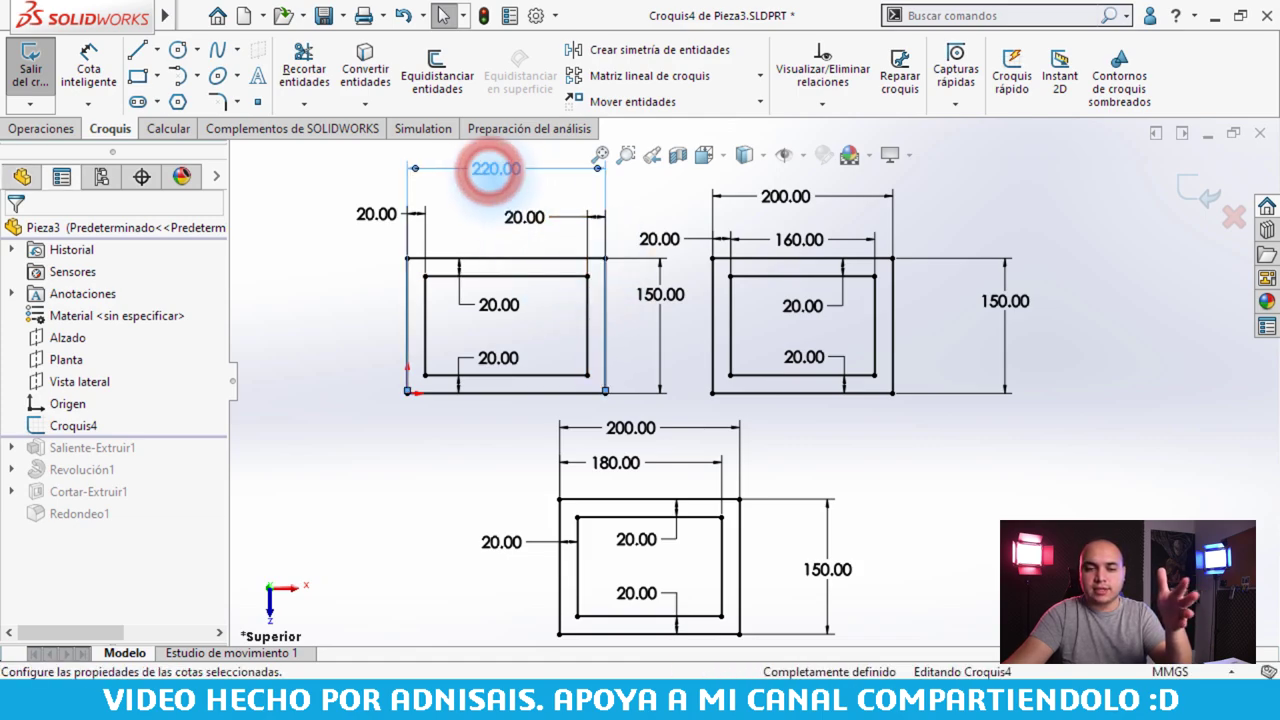
double_click(495, 168)
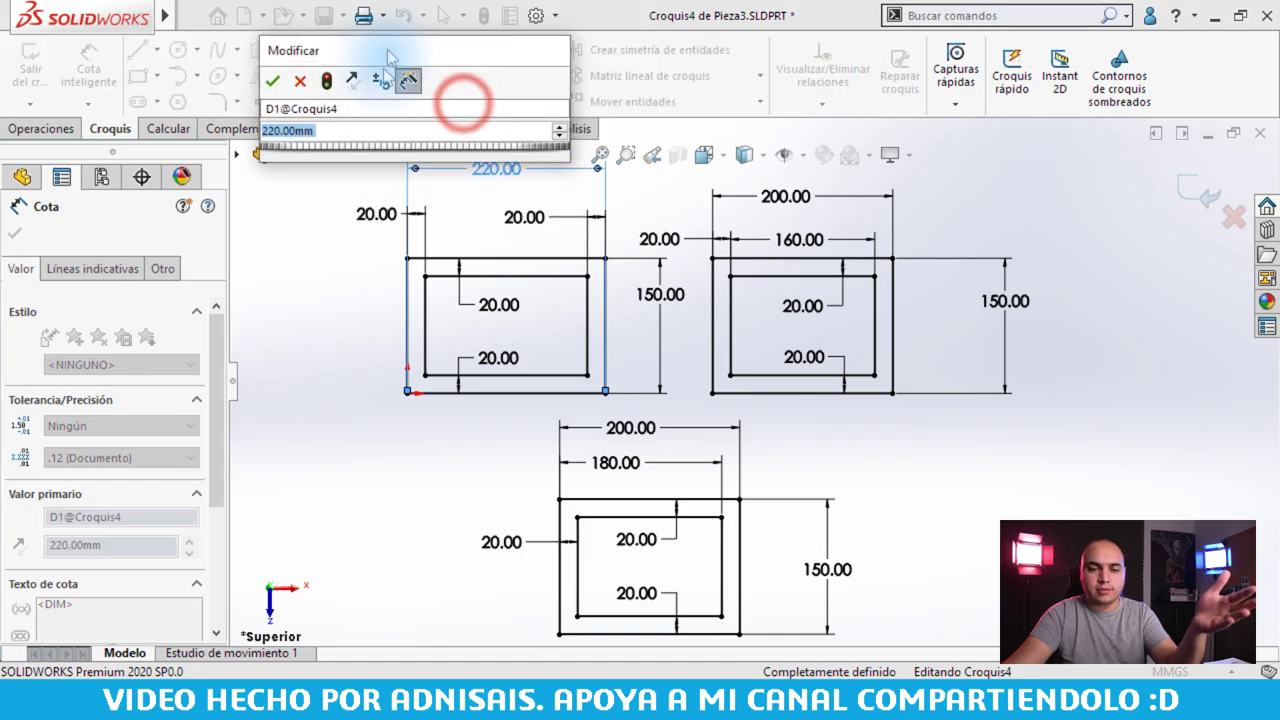
scroll(341, 128, "up", 2)
scroll(344, 137, "down", 5)
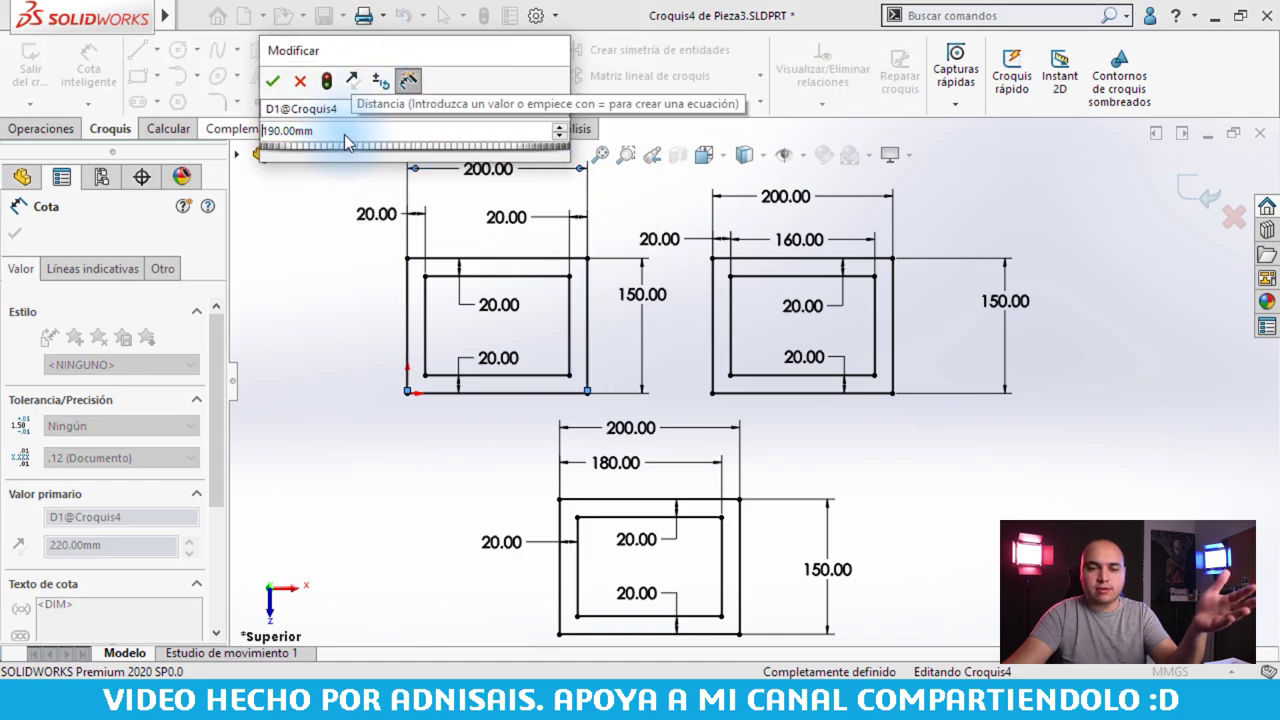
scroll(345, 132, "up", 4)
scroll(347, 128, "down", 1)
scroll(347, 130, "up", 1)
scroll(347, 130, "up", 1)
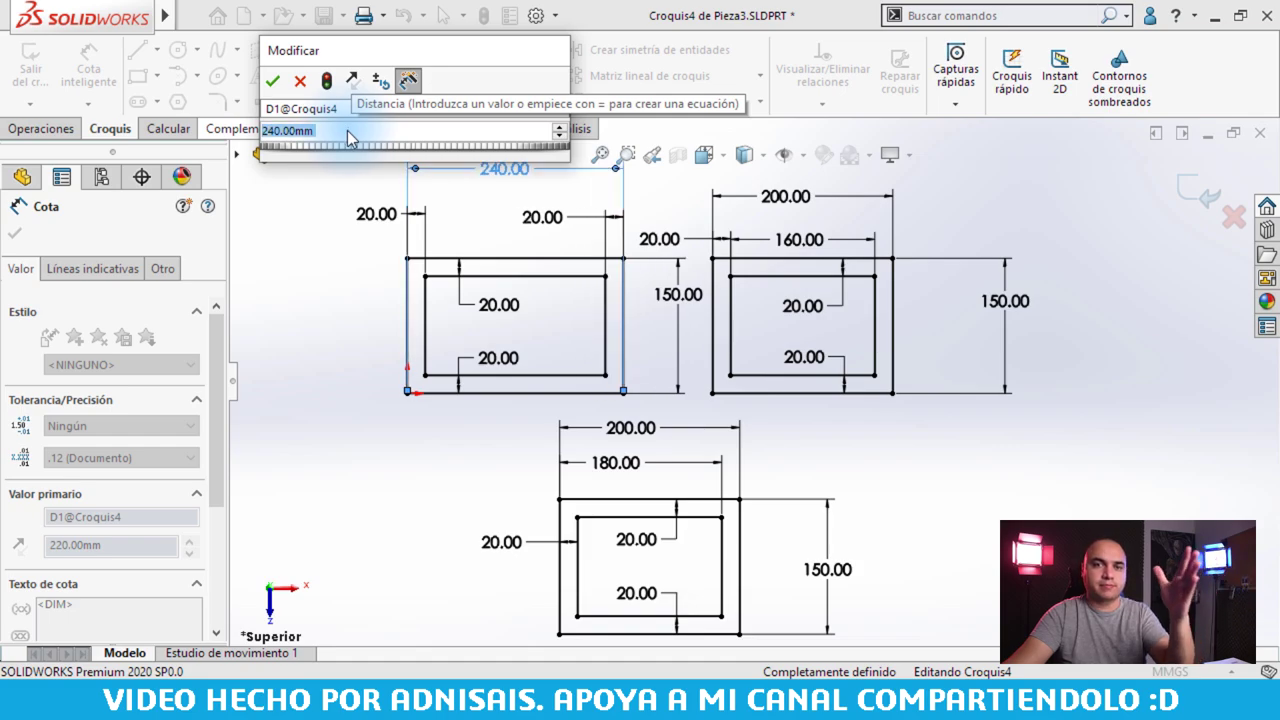
scroll(347, 130, "down", 1)
scroll(348, 131, "down", 1)
scroll(348, 131, "down", 1)
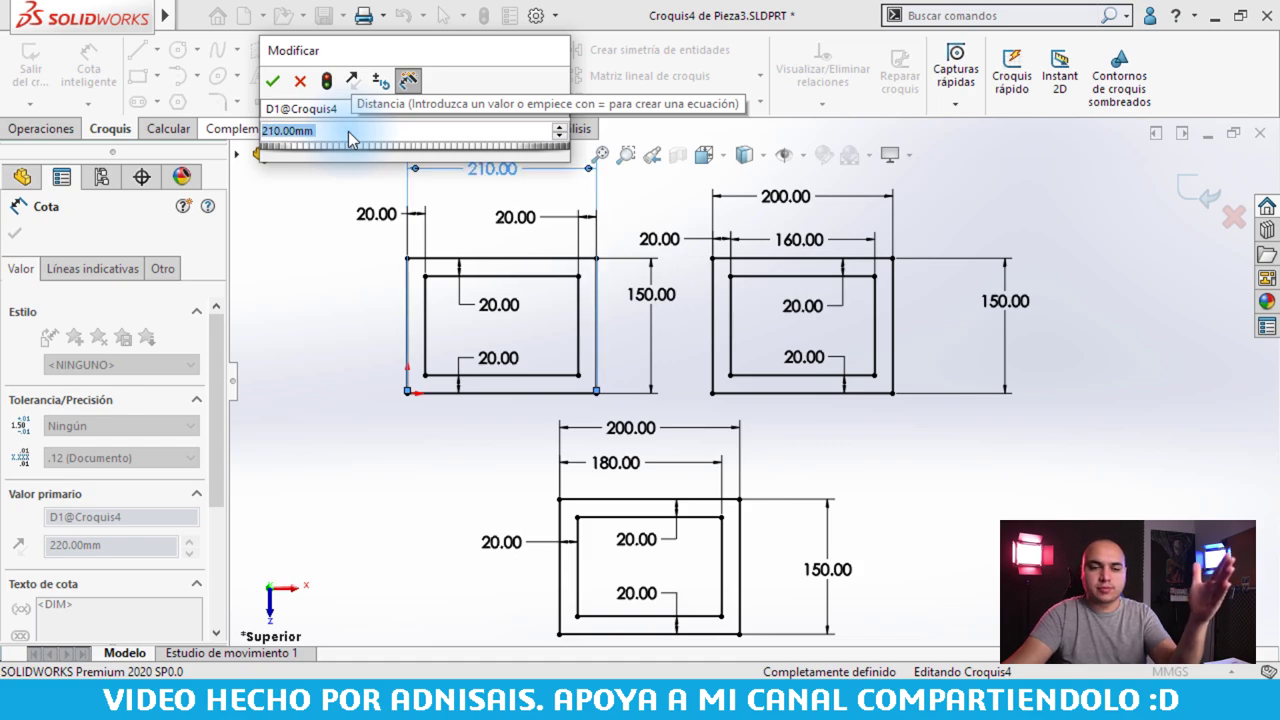
scroll(348, 131, "up", 1)
left_click(272, 81)
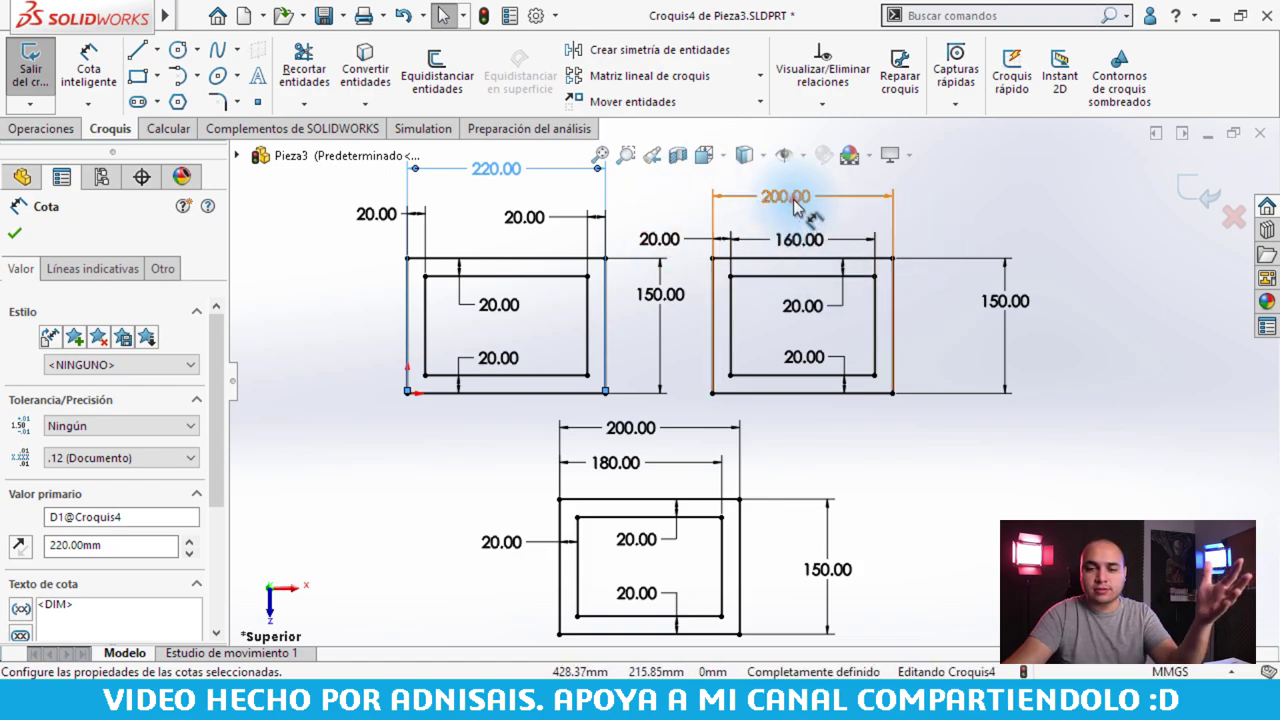
- Widen the upper-right frame from 200 to 220 mm, keeping its 160 mm opening
left_click(789, 200)
left_click_drag(808, 143, 903, 84)
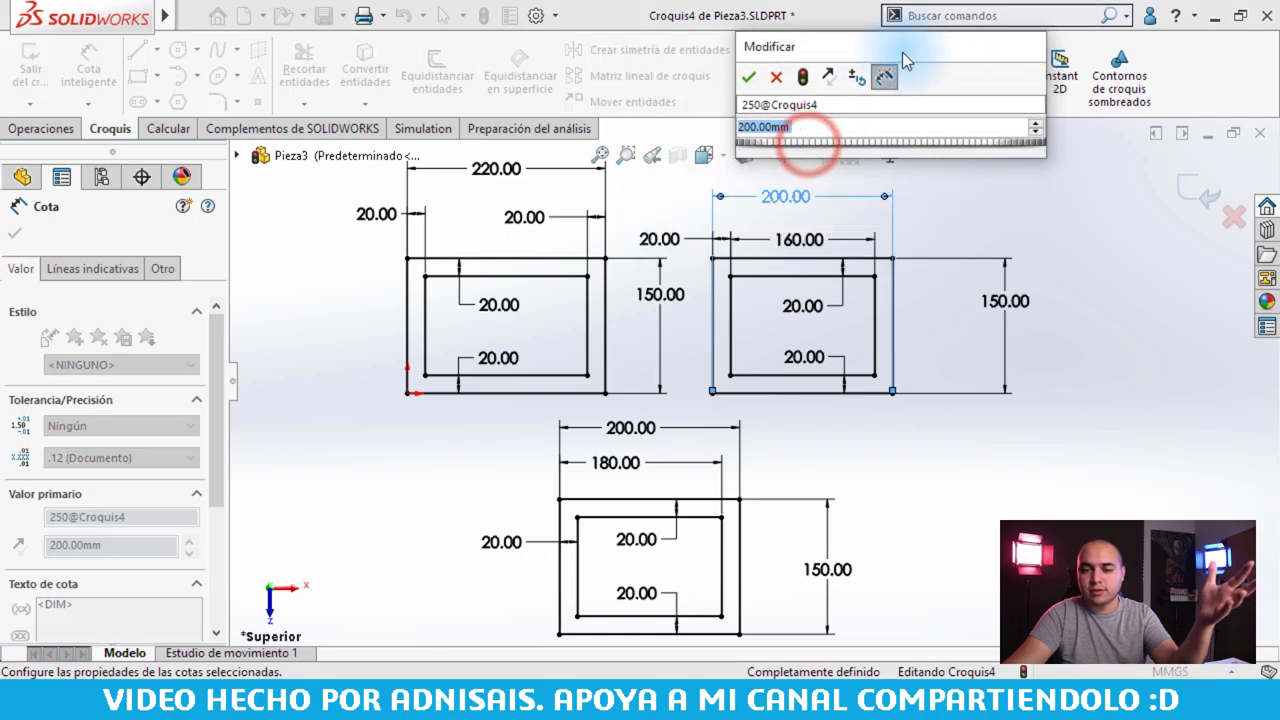
scroll(822, 130, "up", 4)
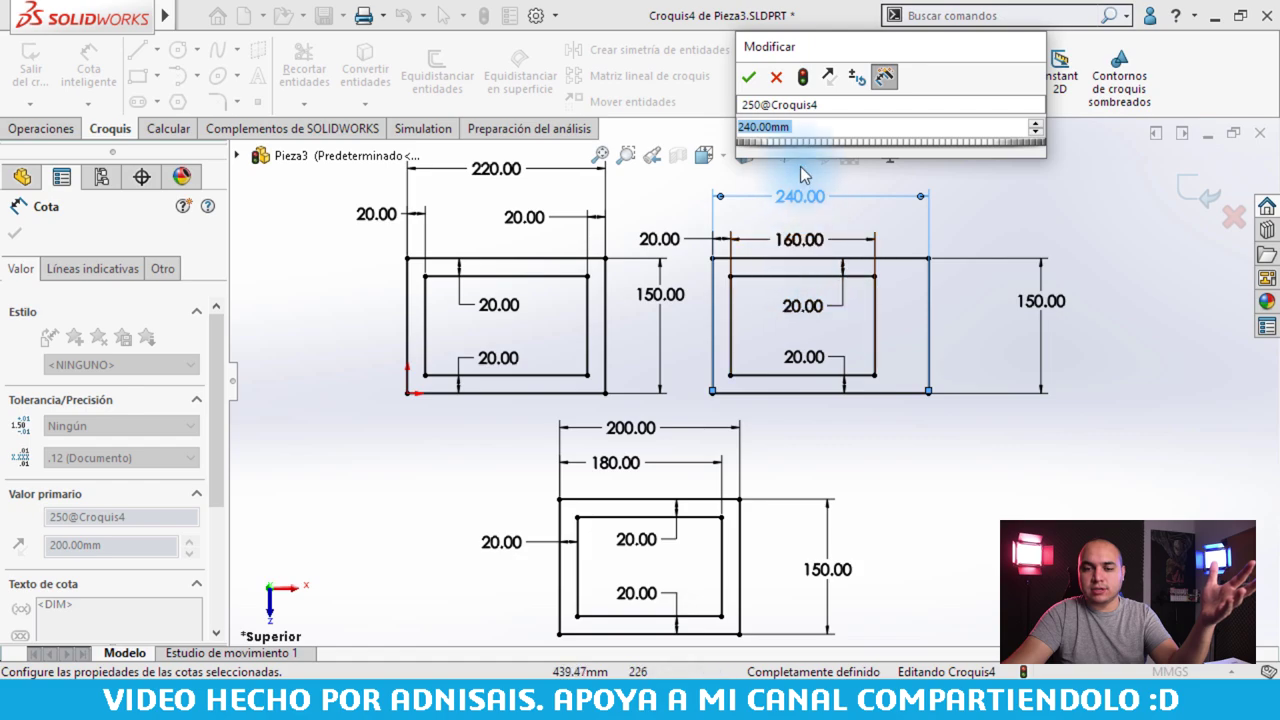
scroll(812, 130, "up", 2)
scroll(812, 130, "up", 3)
scroll(812, 130, "down", 2)
scroll(813, 132, "down", 3)
scroll(813, 132, "down", 1)
scroll(813, 132, "up", 3)
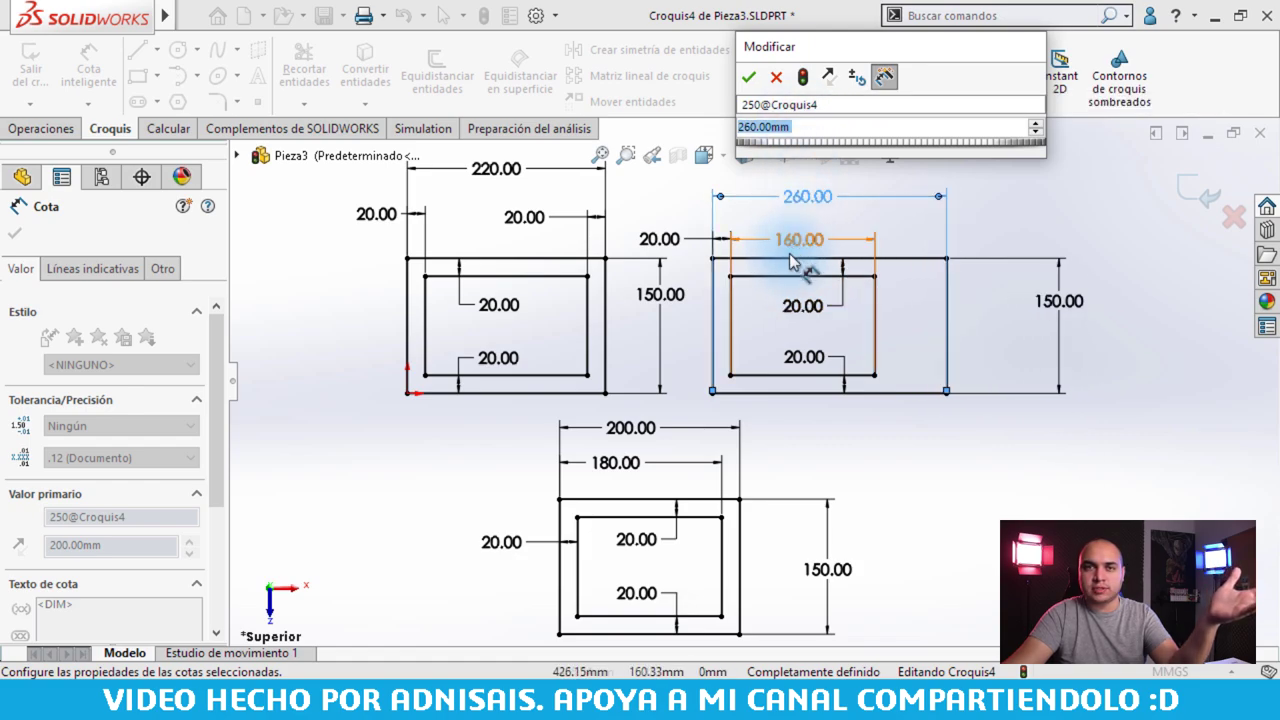
scroll(765, 133, "down", 1)
scroll(765, 133, "down", 2)
scroll(765, 133, "down", 1)
left_click(752, 79)
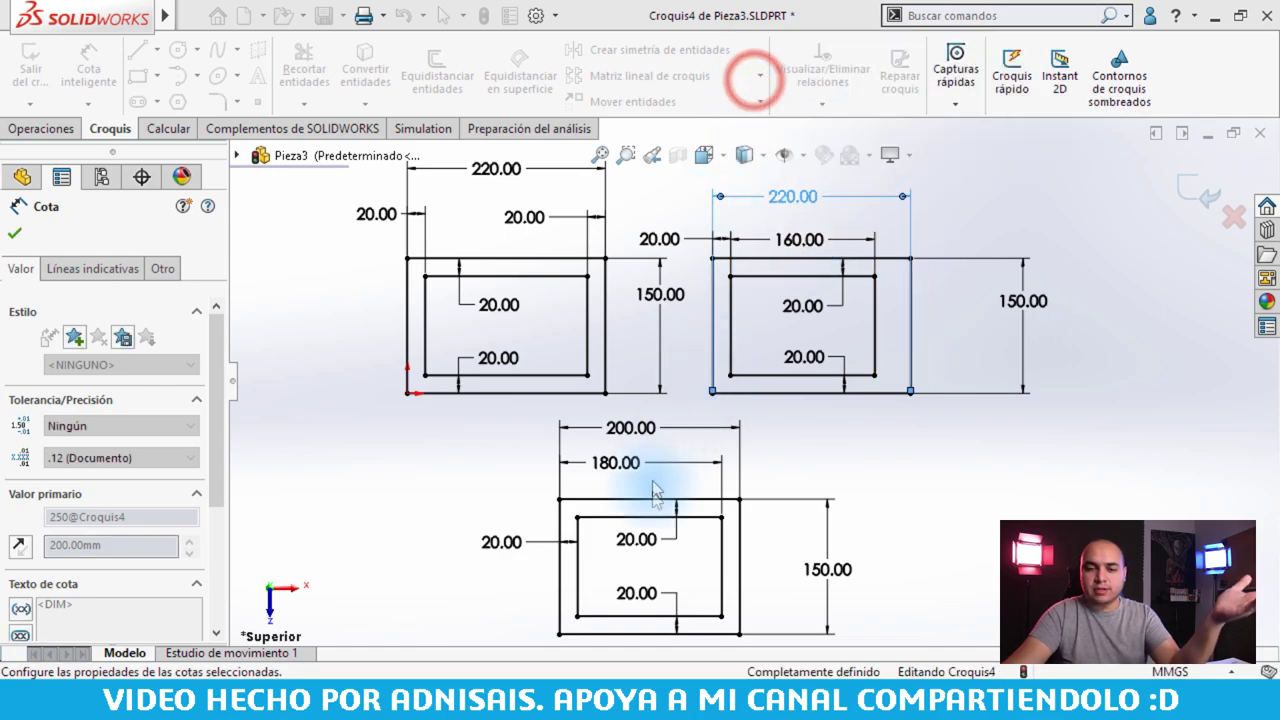
- Try larger trial widths for the bottom frame, then discard the change
double_click(640, 430)
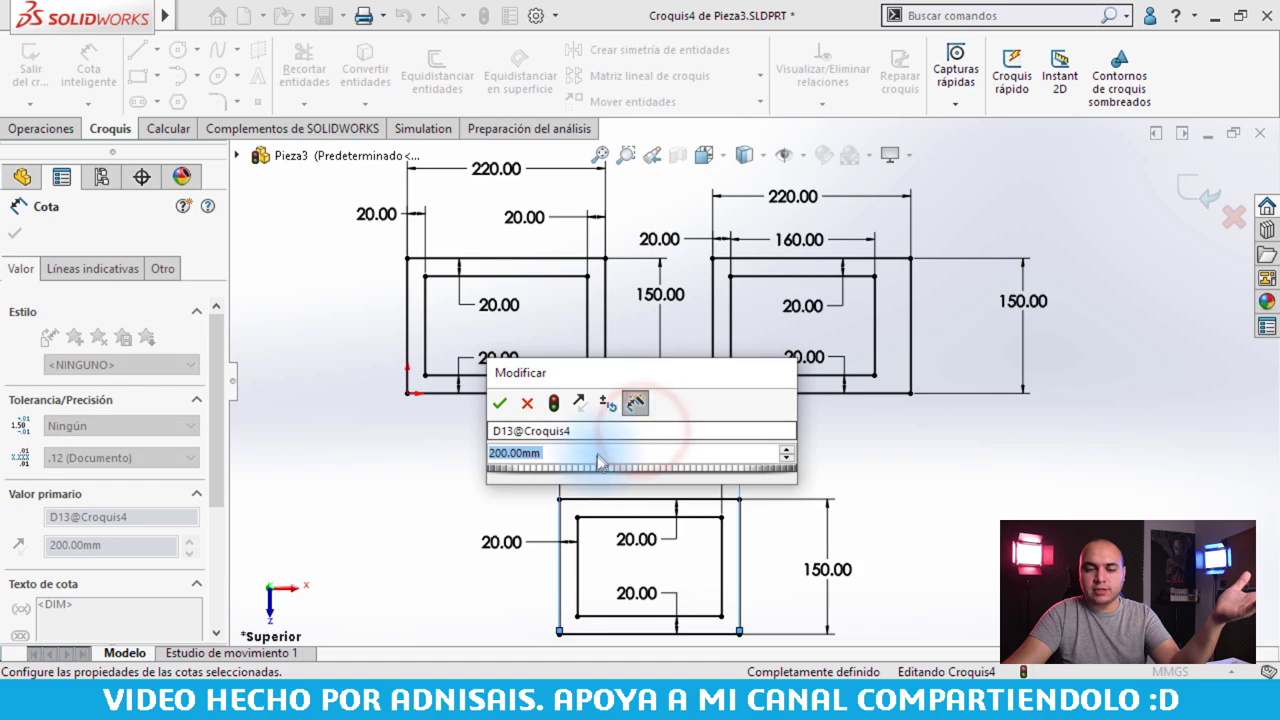
left_click_drag(643, 370, 653, 275)
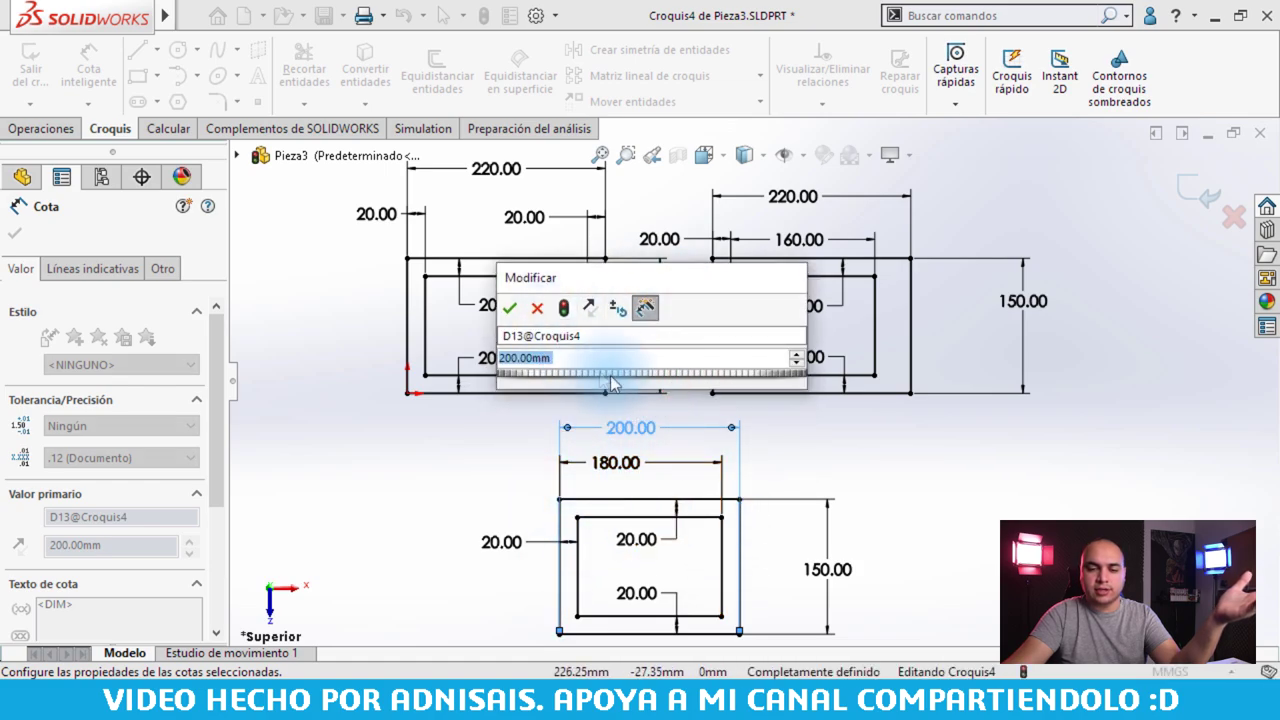
left_click_drag(622, 372, 655, 370)
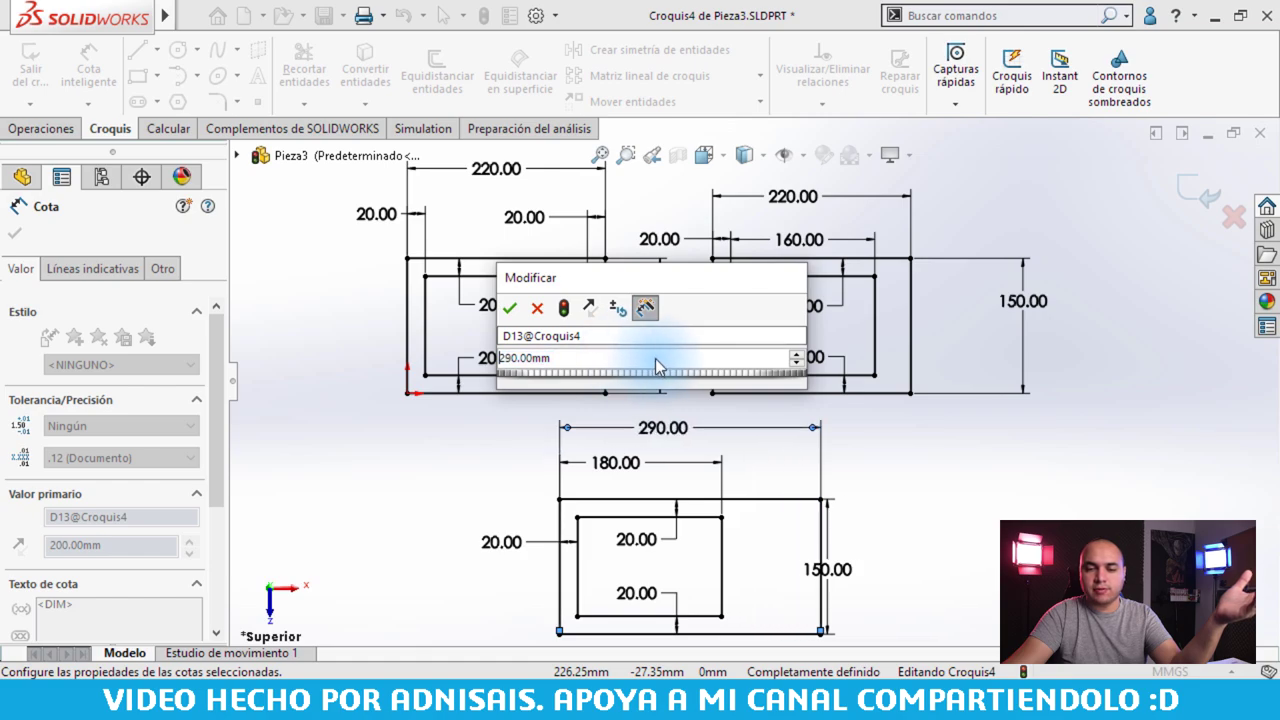
left_click_drag(655, 361, 634, 366)
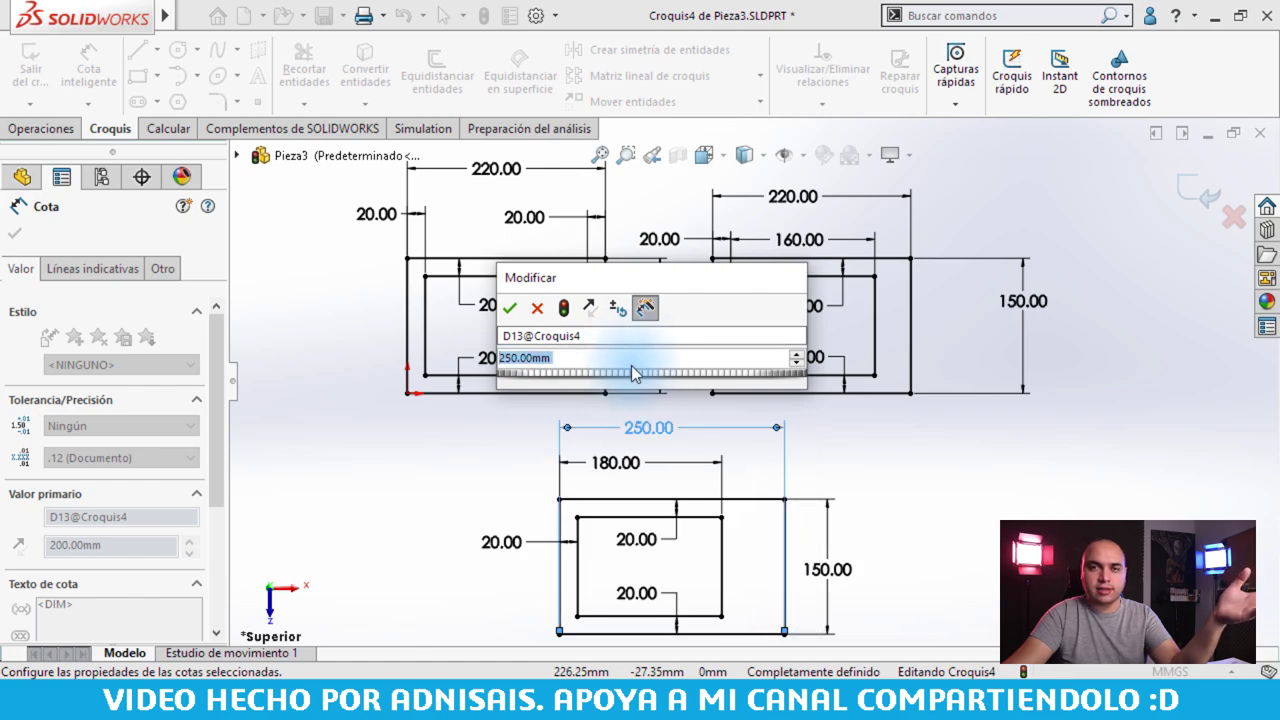
left_click(537, 307)
- Set the bottom frame's overall width to 220 mm, keeping its 180.00 dimension
left_click(628, 430)
type("200")
key("Return")
left_click(905, 460)
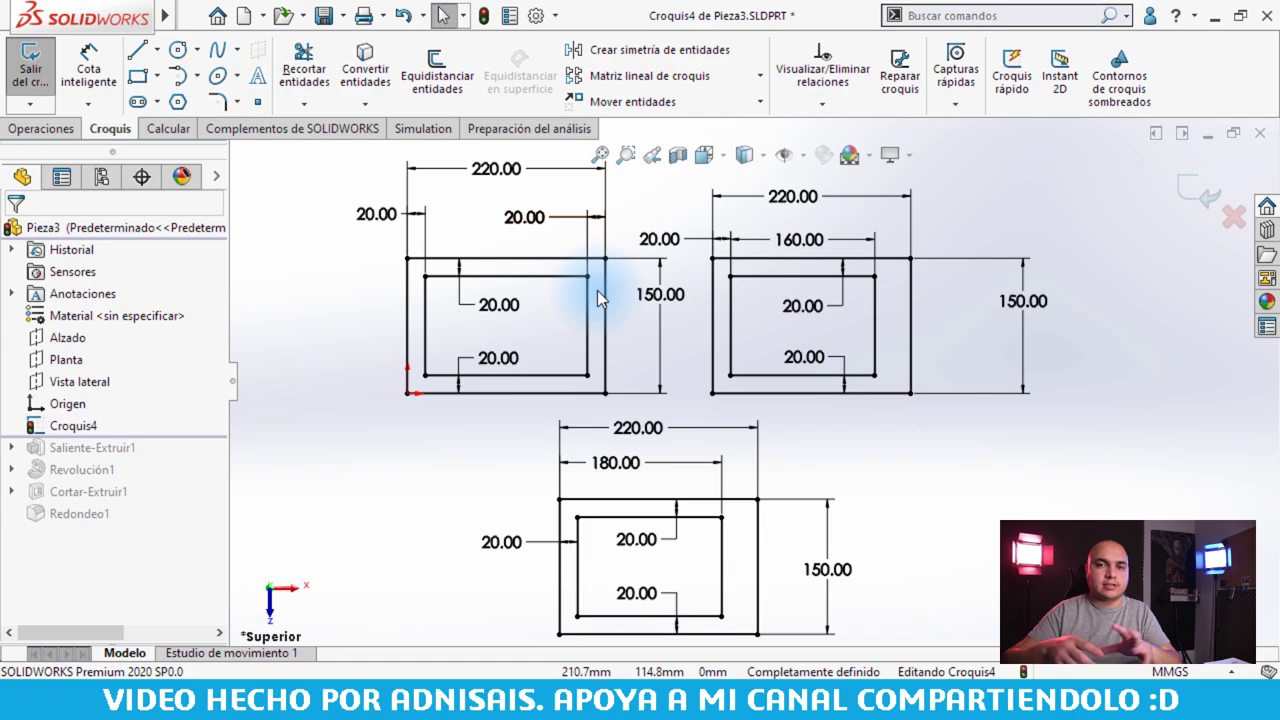
- Change the top-left frame's left wall dimension from 20 to 30 mm
left_click(566, 314)
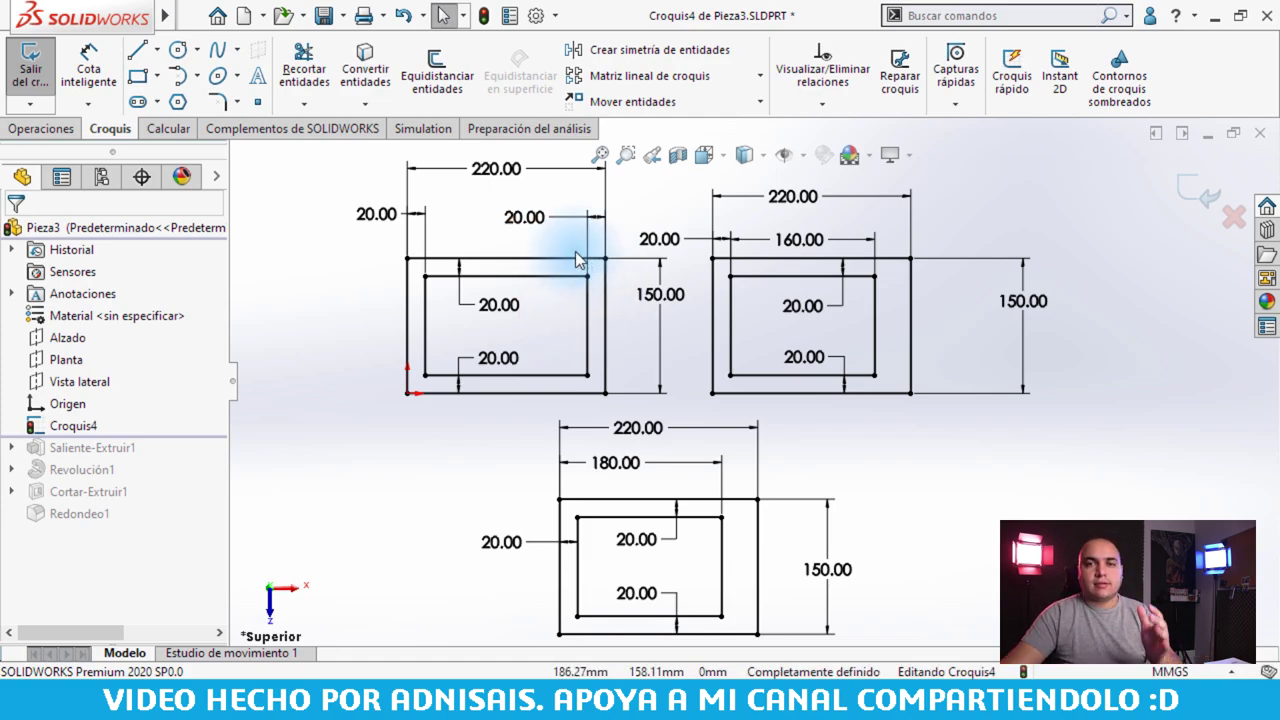
double_click(372, 216)
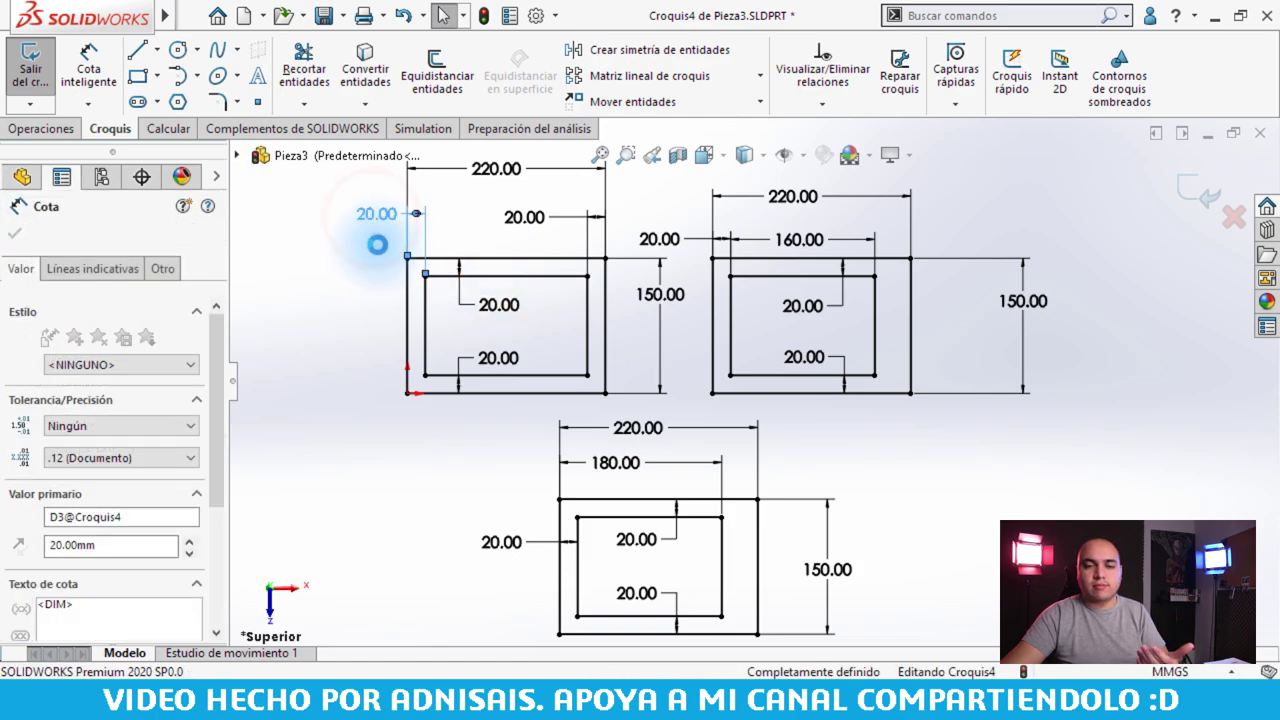
left_click_drag(370, 195, 398, 107)
scroll(333, 152, "up", 2)
scroll(333, 152, "down", 1)
scroll(333, 152, "up", 1)
scroll(333, 151, "down", 1)
left_click(257, 101)
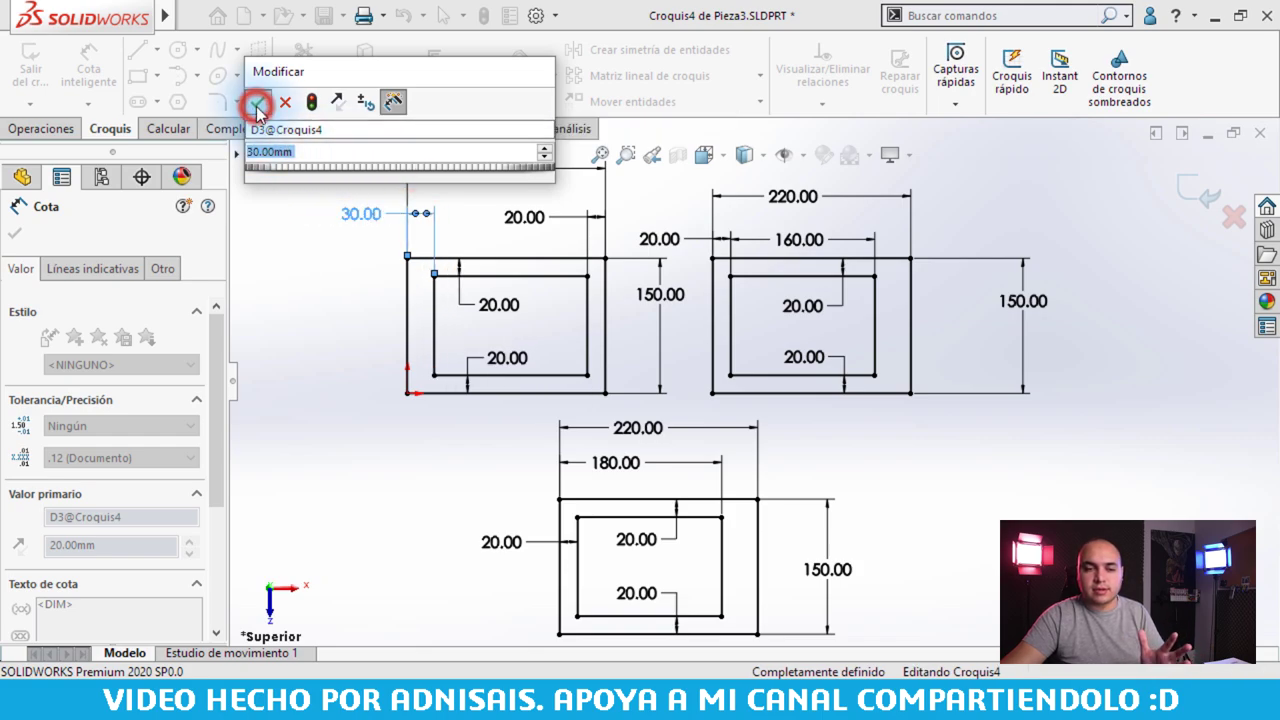
- Change the top-right frame's left wall dimension from 20 to 30 mm
double_click(662, 240)
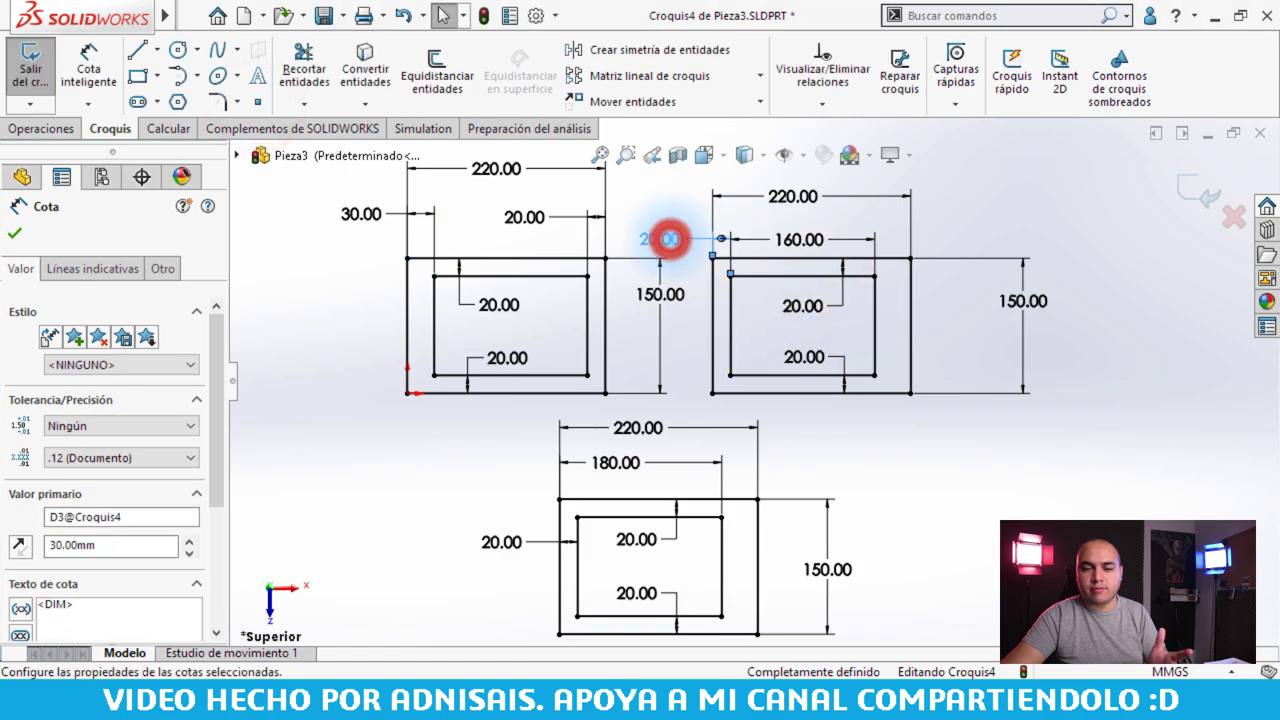
left_click_drag(670, 182, 738, 32)
scroll(700, 112, "up", 2)
scroll(698, 107, "up", 1)
scroll(698, 107, "down", 2)
scroll(698, 107, "up", 1)
scroll(700, 120, "down", 2)
scroll(700, 120, "up", 3)
scroll(700, 120, "down", 2)
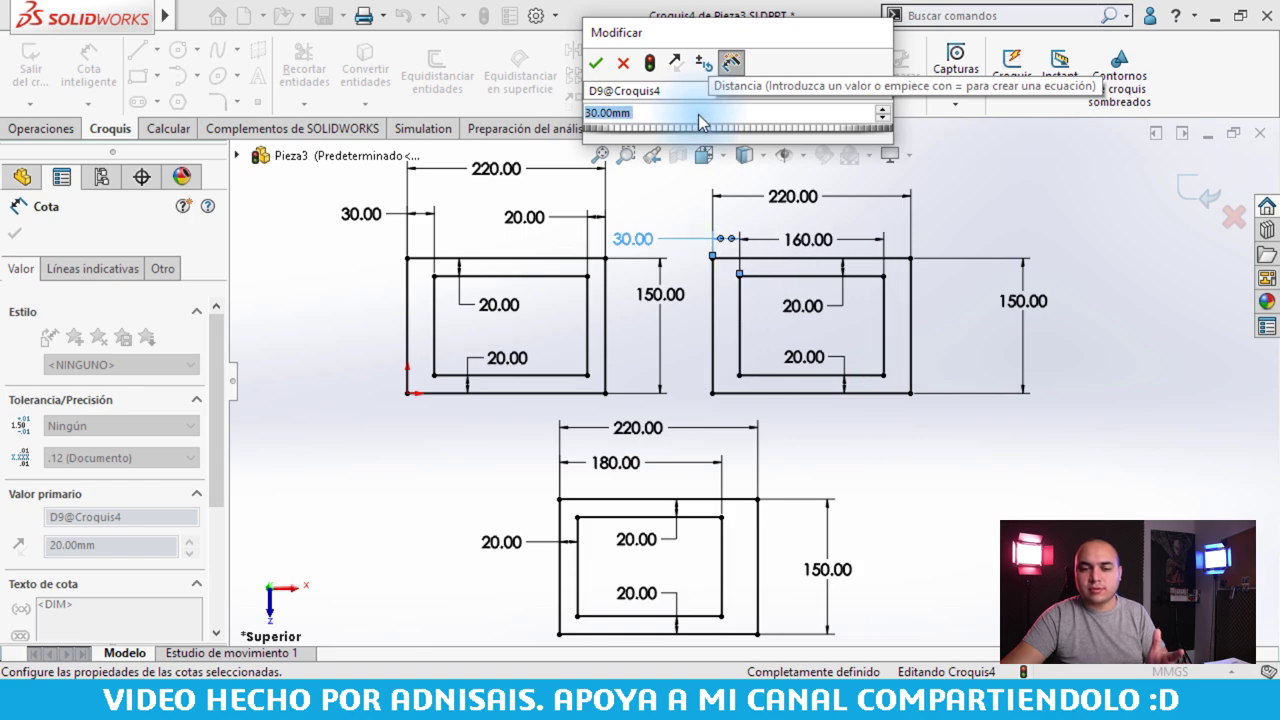
left_click(596, 63)
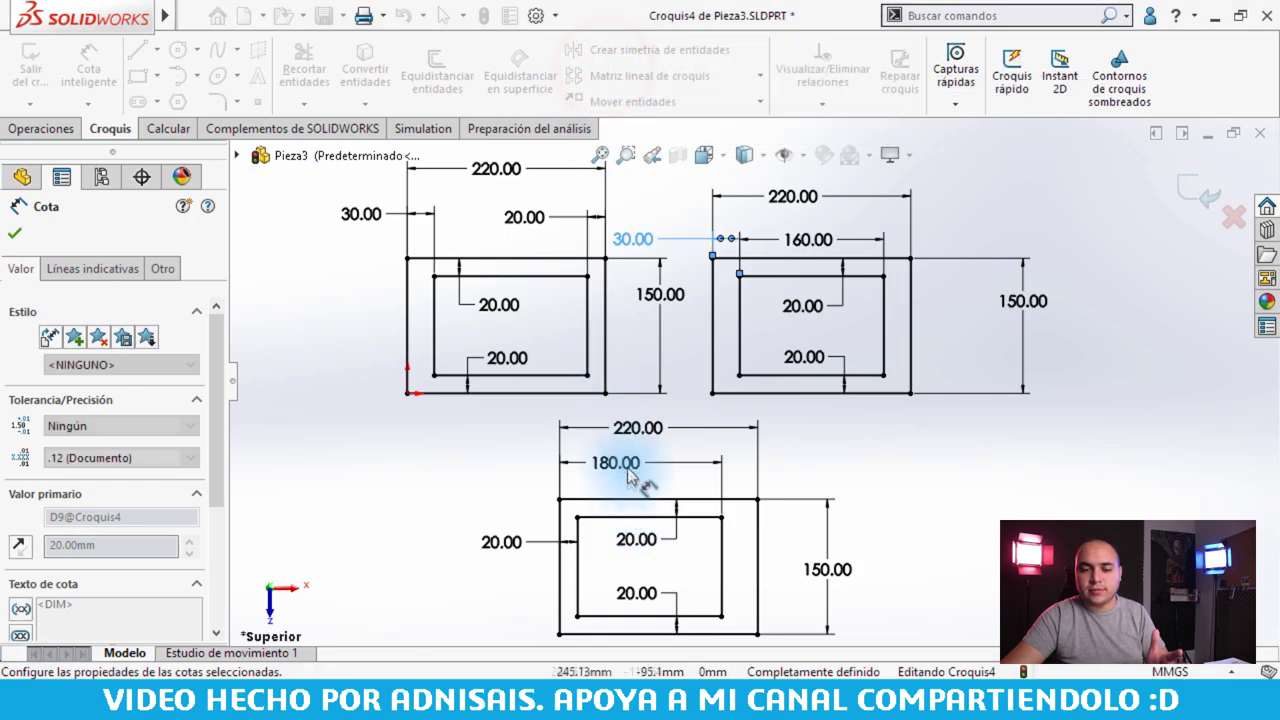
- Change the bottom frame's left wall dimension from 20 to 30 mm
double_click(502, 541)
left_click_drag(522, 487, 484, 306)
scroll(441, 387, "up", 4)
scroll(441, 387, "down", 3)
scroll(441, 388, "up", 1)
scroll(441, 388, "down", 2)
scroll(441, 387, "up", 1)
scroll(441, 387, "up", 1)
scroll(441, 388, "down", 1)
scroll(415, 387, "down", 1)
left_click(328, 342)
left_click(391, 480)
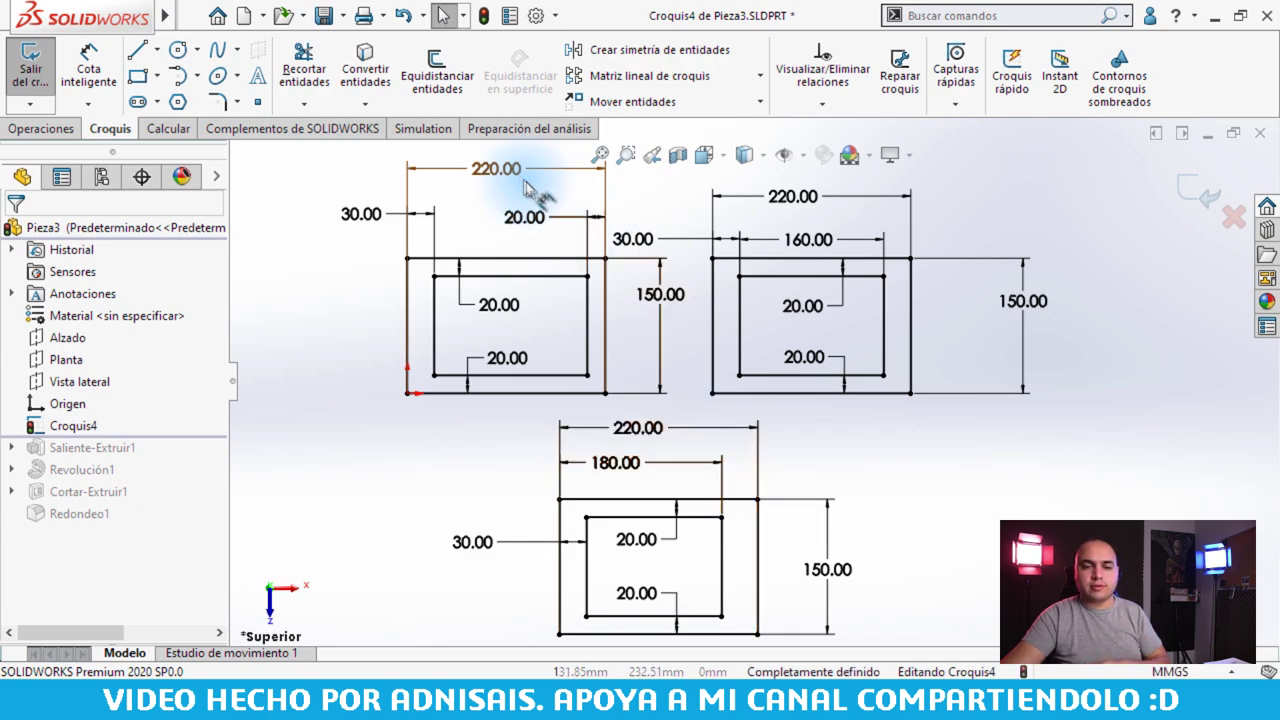
left_click(357, 437)
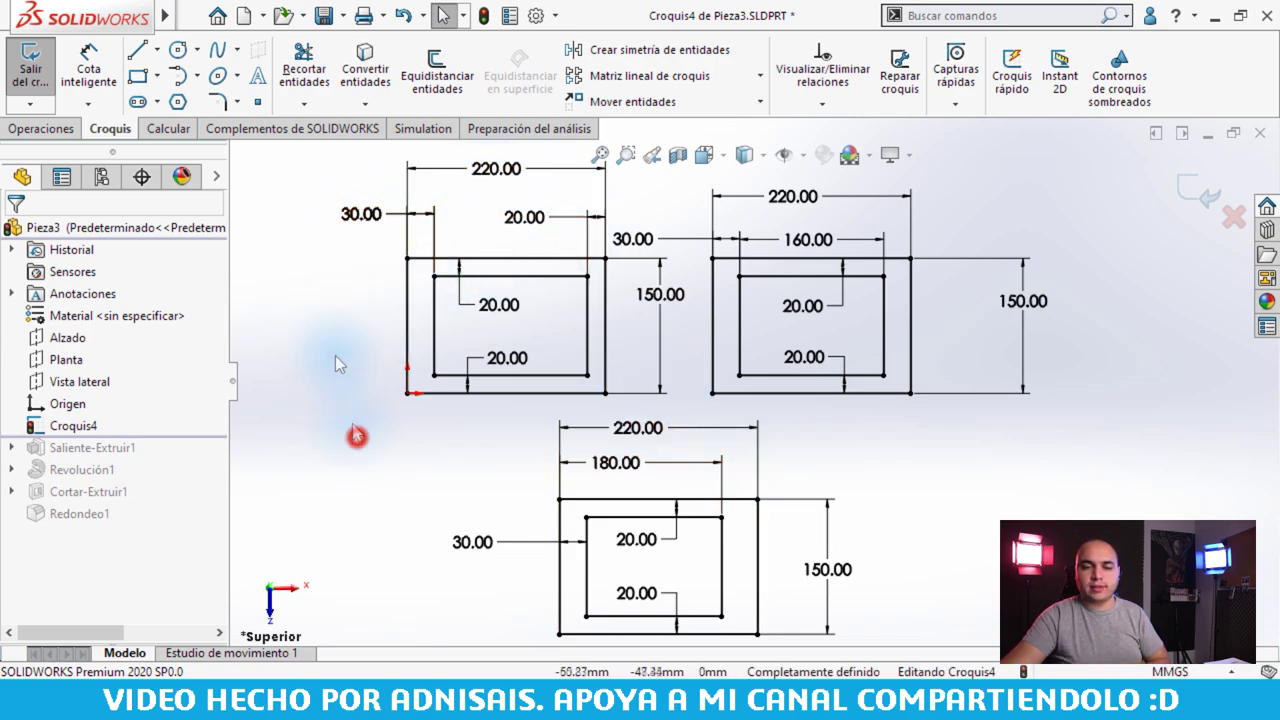
- Add a driven 30.00 reference dimension across the upper-right frame's right wall
left_click(88, 78)
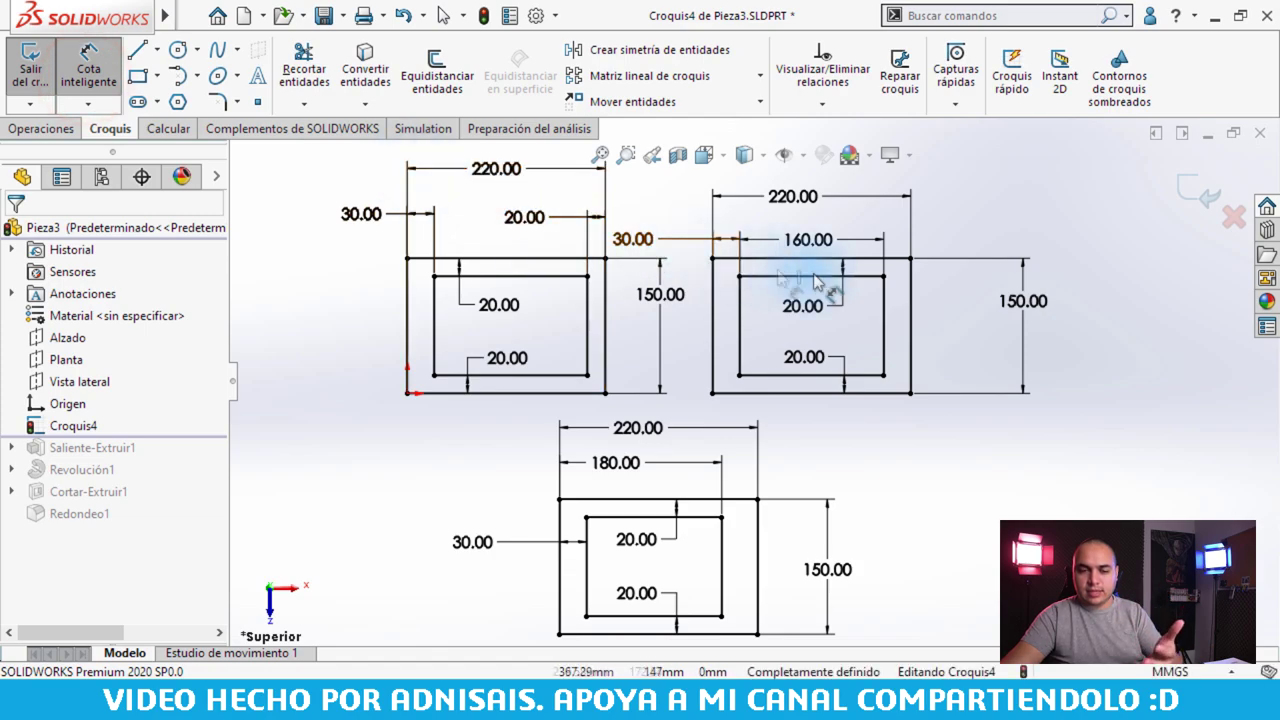
left_click(908, 305)
left_click(910, 300)
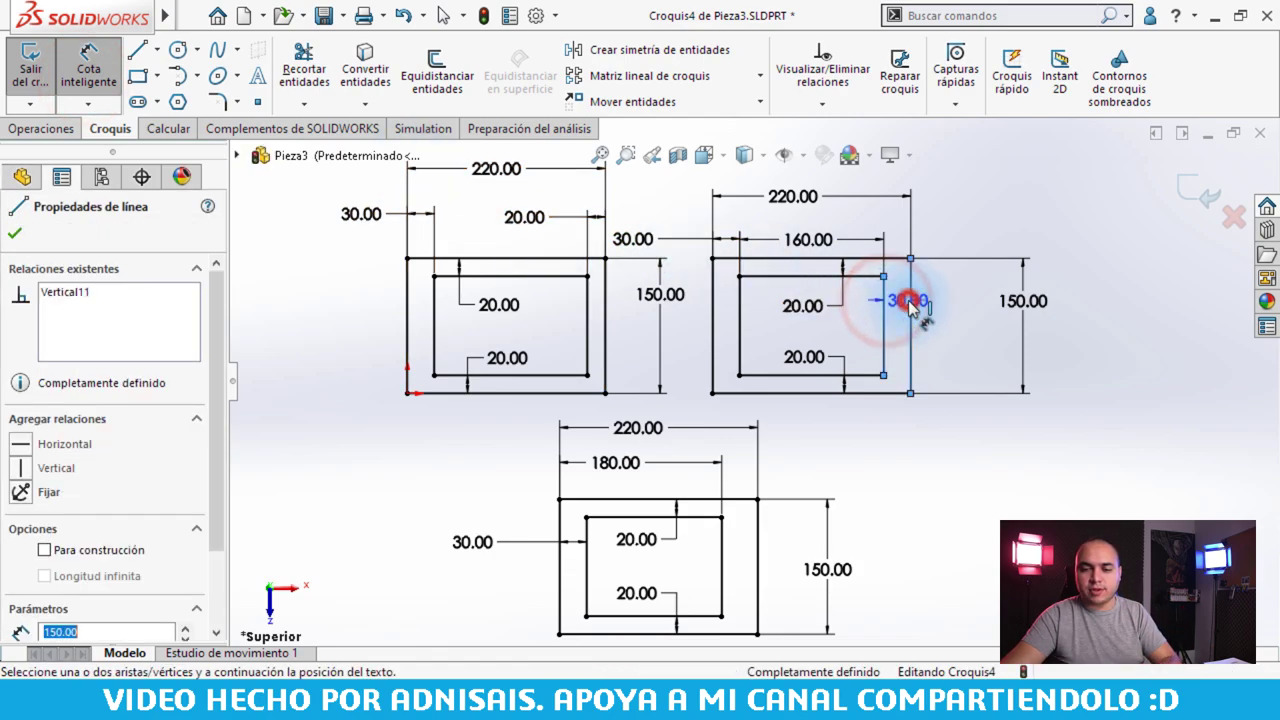
left_click(966, 350)
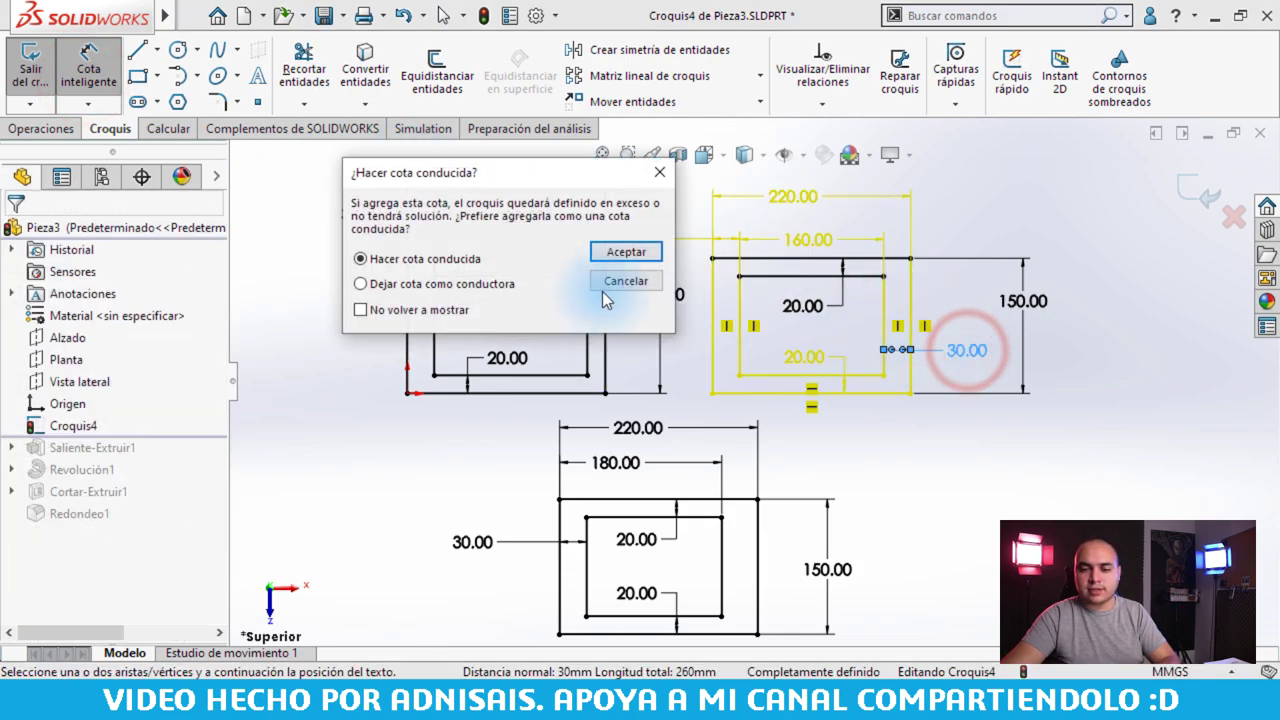
left_click(625, 250)
- Add a driven 40.00 reference dimension across the bottom frame's right wall
left_click(723, 537)
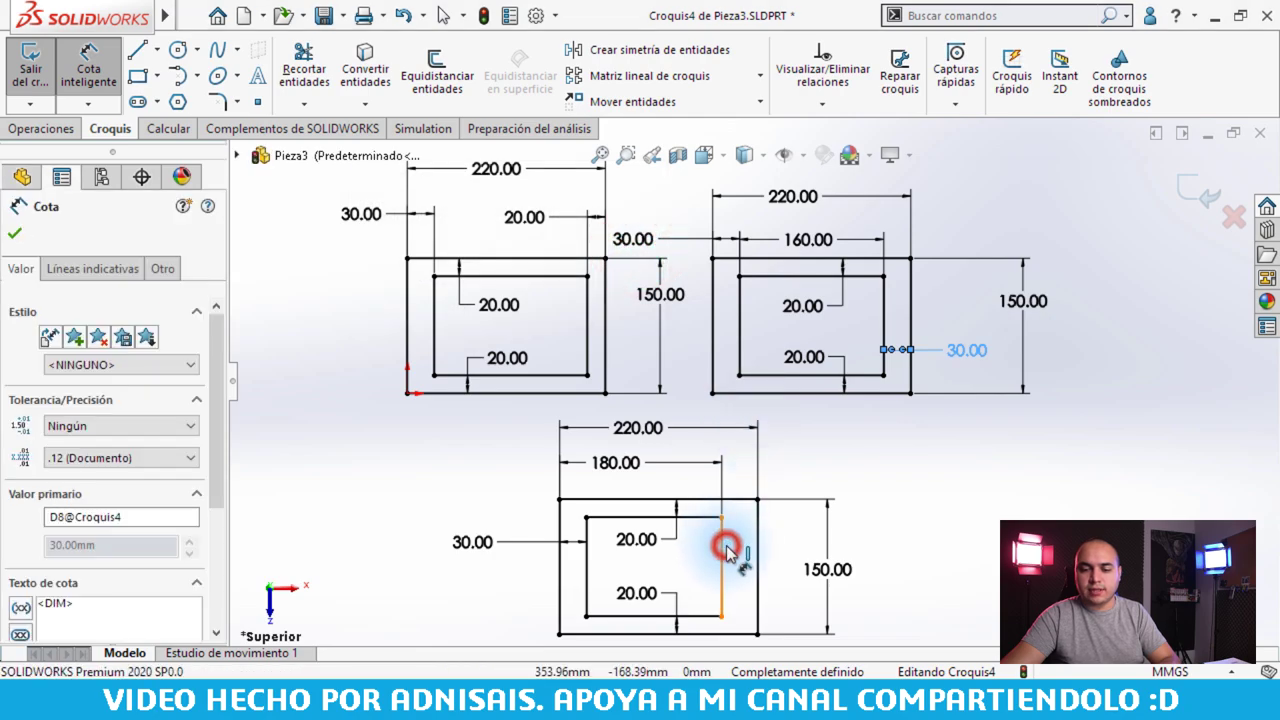
left_click(757, 535)
left_click(800, 535)
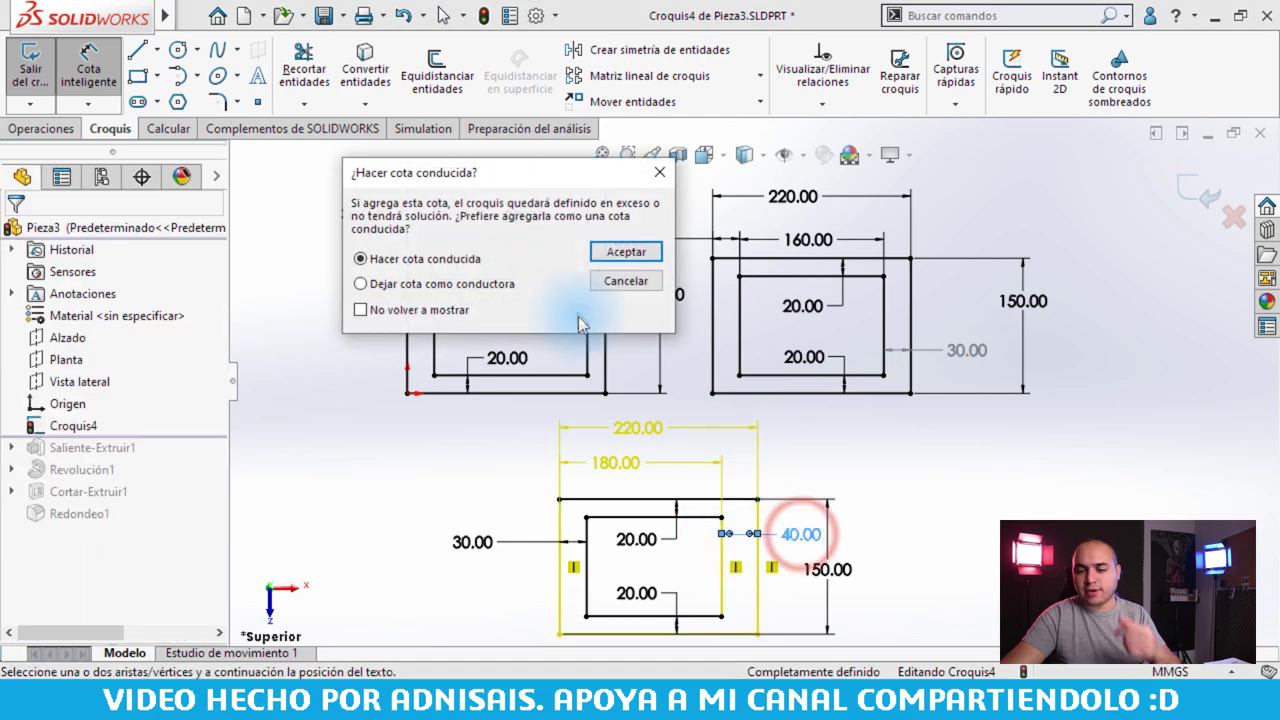
left_click(606, 251)
left_click(961, 488)
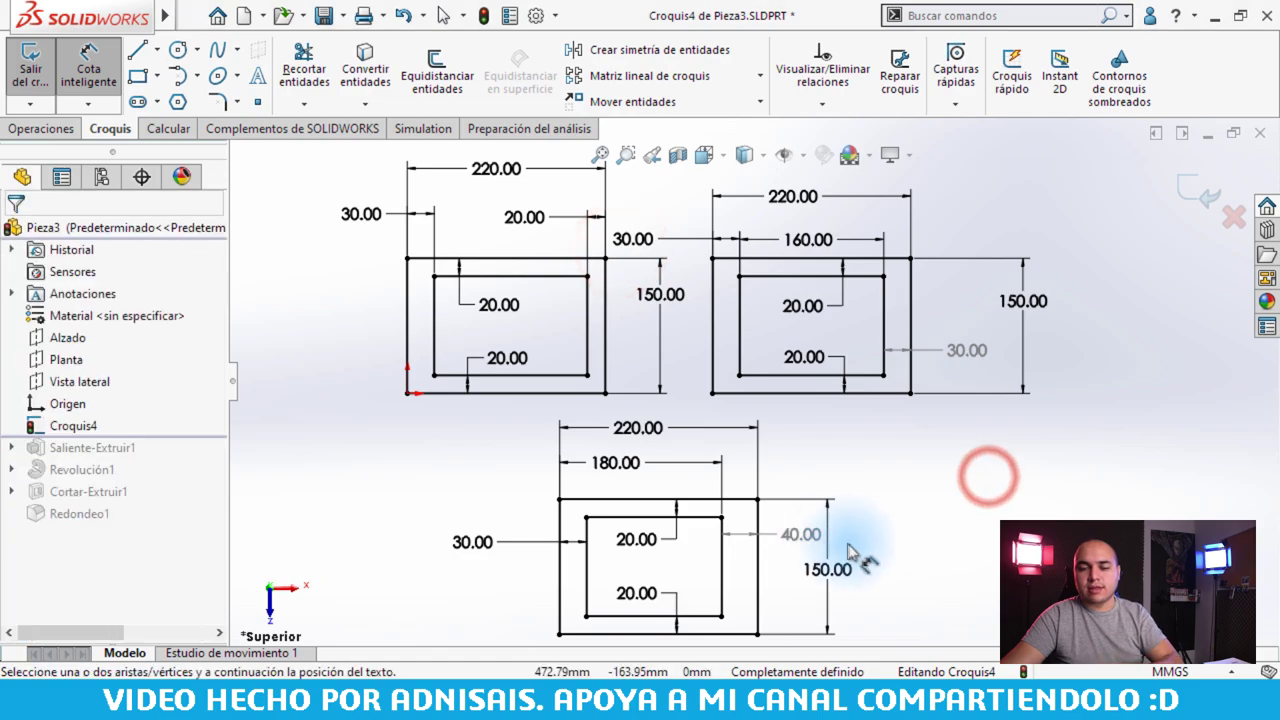